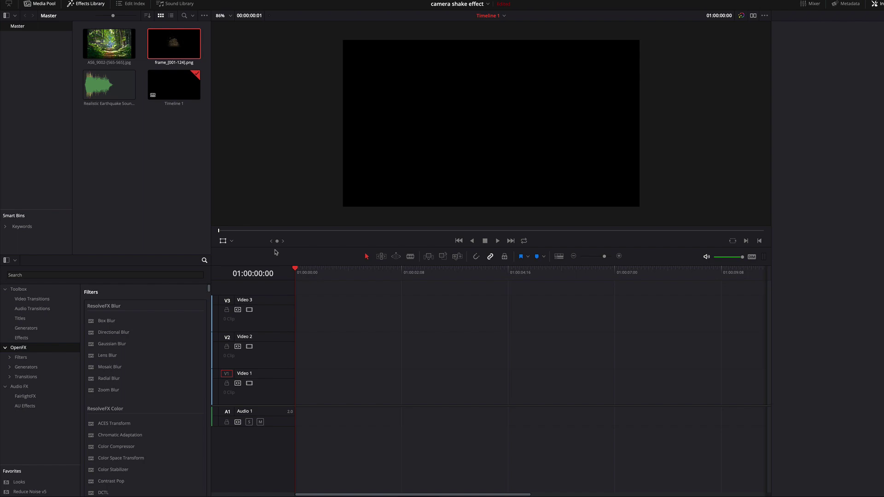
Step: Preview the forest path image and scrub through the dust-burst image sequence
{"action": "double_click", "coordinate": [100, 48]}
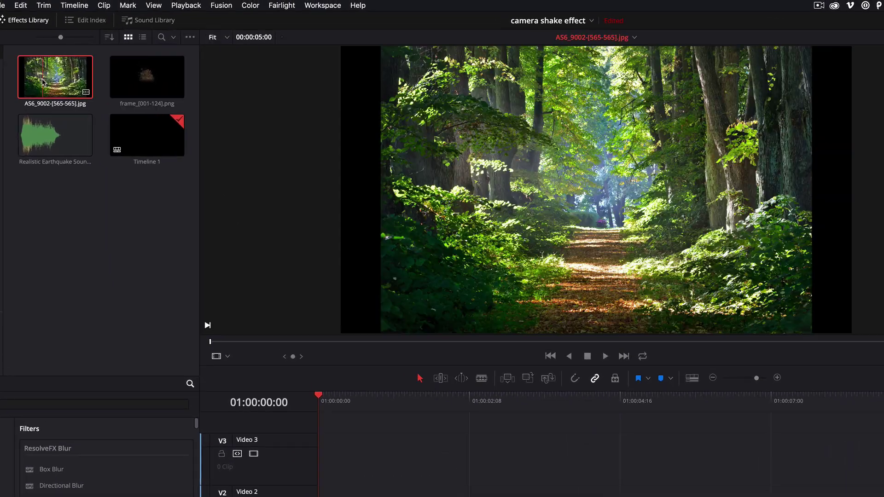
{"action": "double_click", "coordinate": [136, 79]}
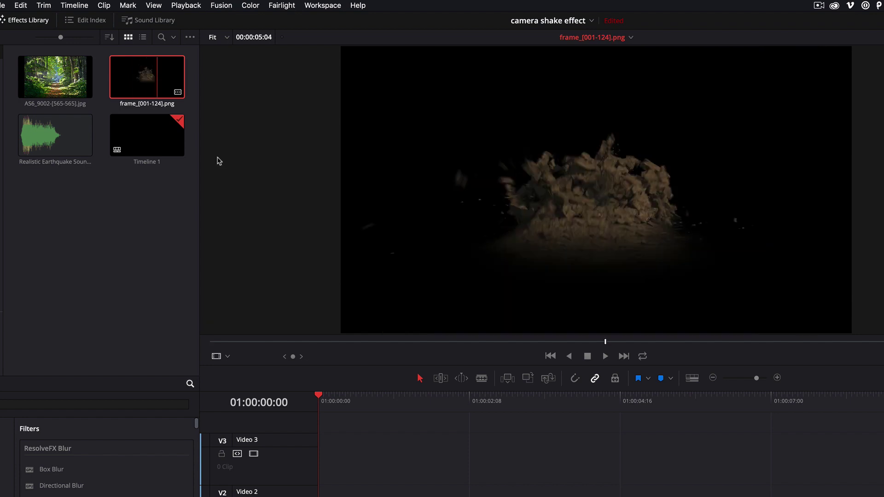
{"action": "left_click_drag", "start_coordinate": [332, 341], "coordinate": [594, 343]}
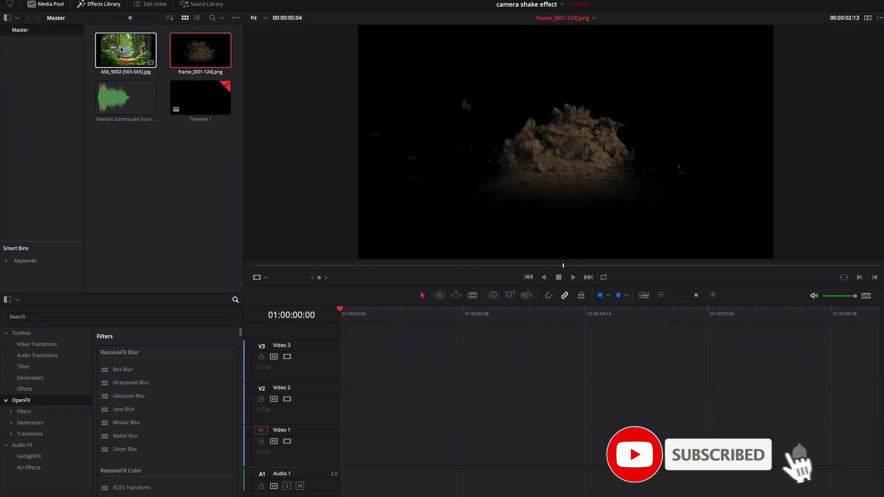
Step: Place the forest image at the start of Video 1, scale it to fill the frame, and add the earthquake sound
{"action": "left_click_drag", "start_coordinate": [120, 49], "coordinate": [343, 466]}
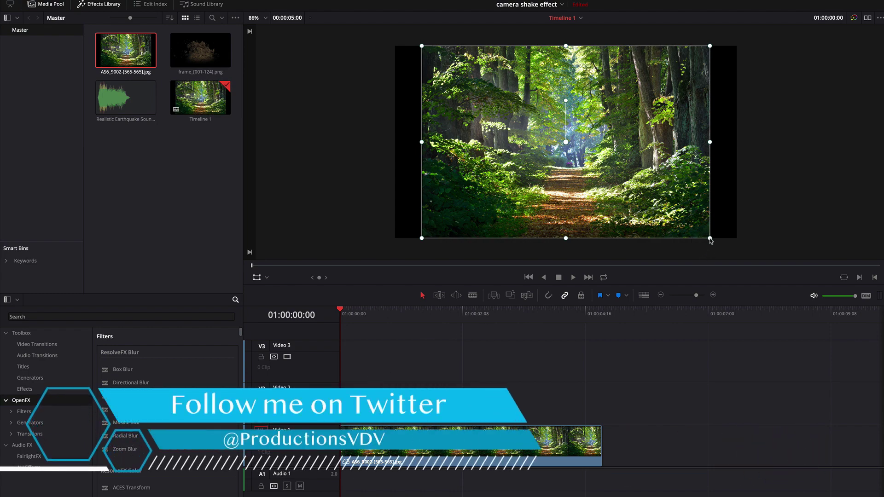
{"action": "left_click", "coordinate": [267, 278]}
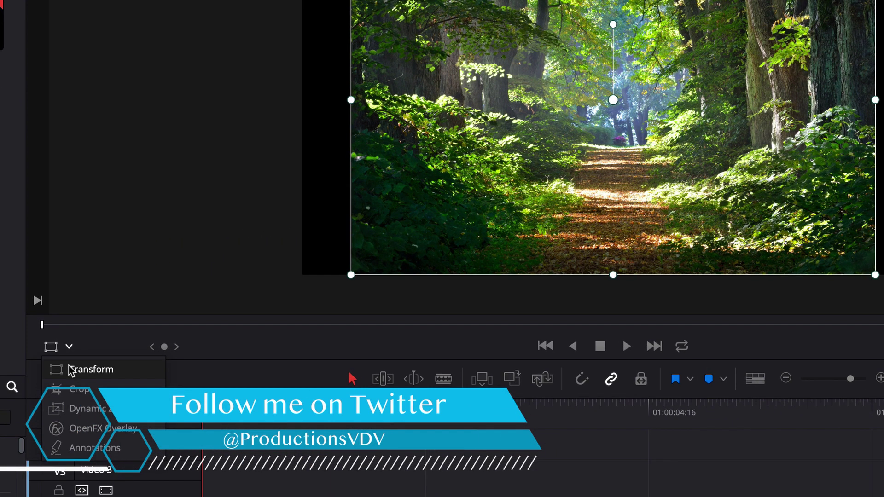
{"action": "left_click", "coordinate": [71, 370]}
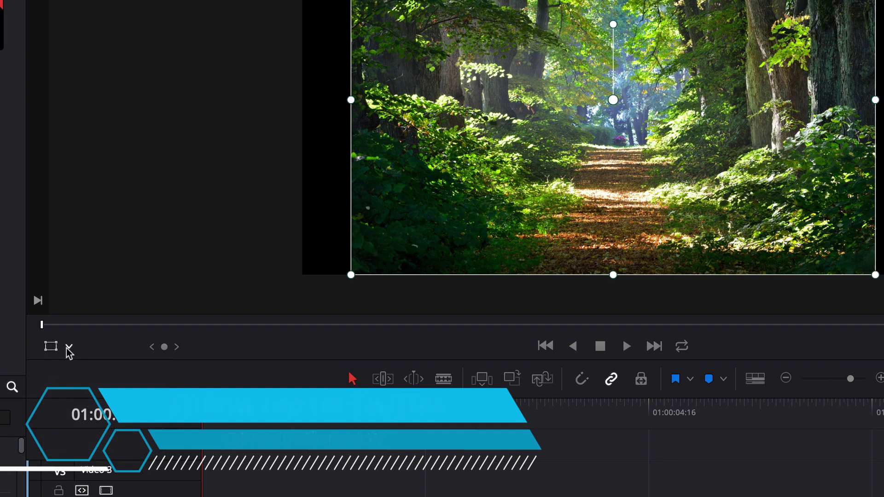
{"action": "left_click", "coordinate": [50, 349]}
{"action": "left_click", "coordinate": [51, 349]}
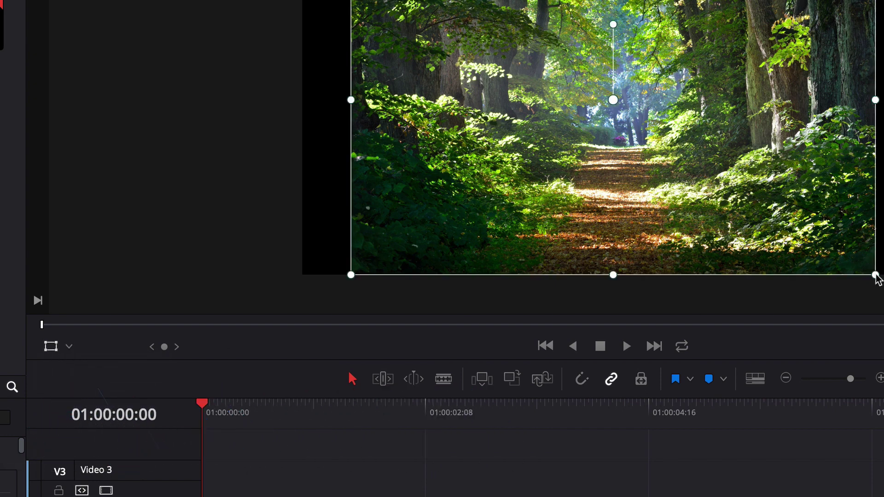
{"action": "left_click_drag", "start_coordinate": [876, 275], "coordinate": [883, 321]}
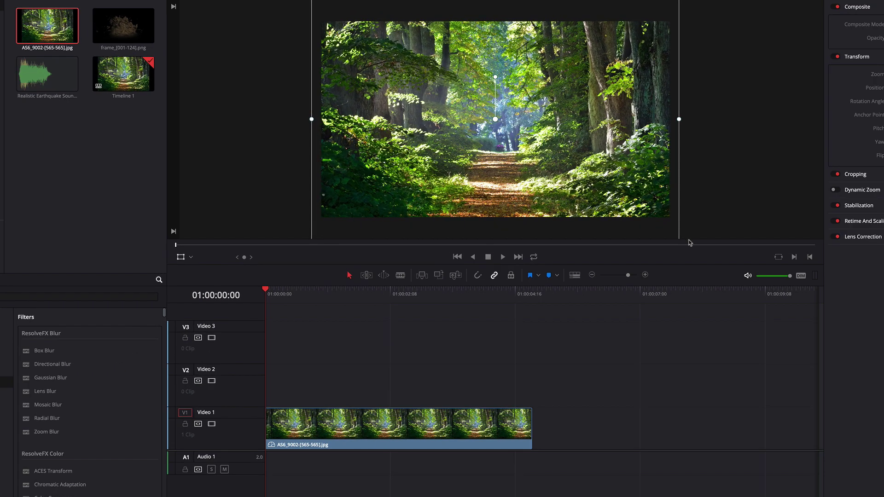
{"action": "left_click_drag", "start_coordinate": [47, 74], "coordinate": [265, 469]}
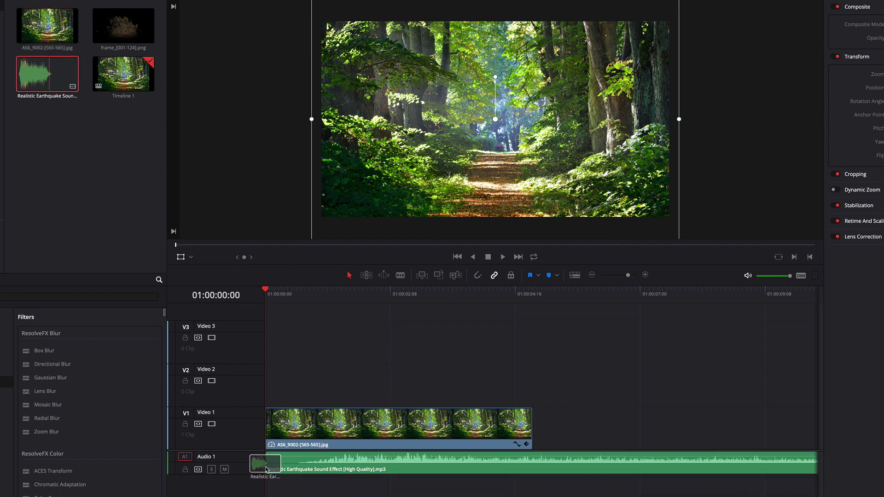
Step: Preview the earthquake sound, then place the dust-burst sequence on Video 2 at 01:00:02:11
{"action": "key", "text": "space"}
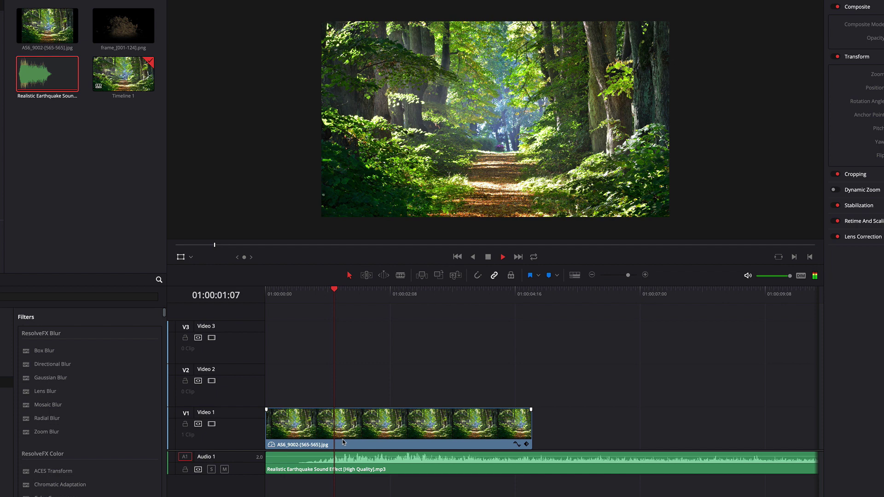
{"action": "key", "text": "space"}
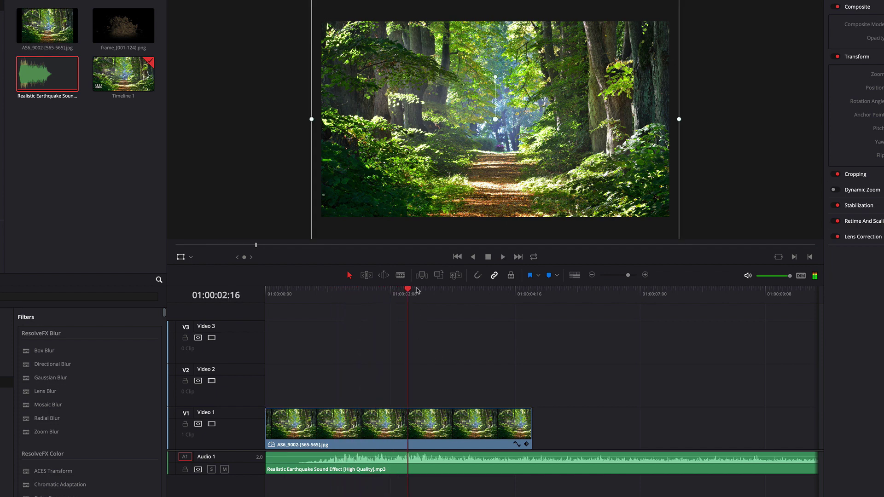
{"action": "left_click_drag", "start_coordinate": [408, 290], "coordinate": [397, 291]}
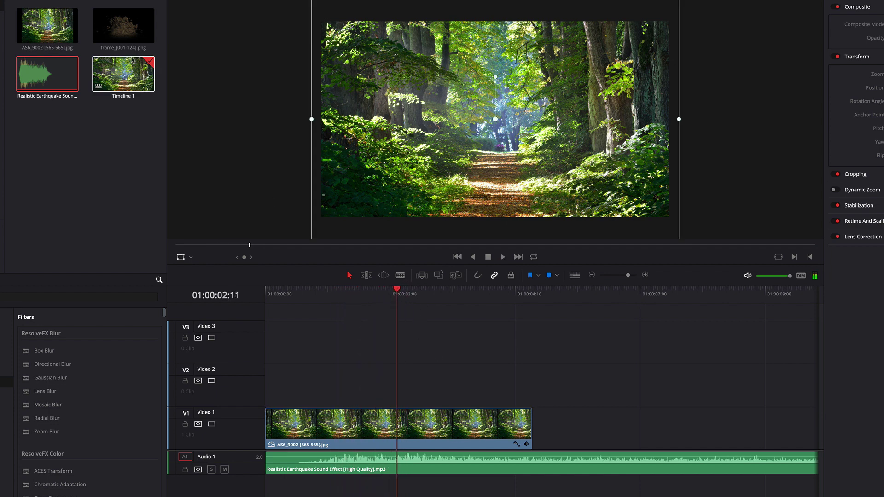
{"action": "left_click_drag", "start_coordinate": [123, 26], "coordinate": [368, 381]}
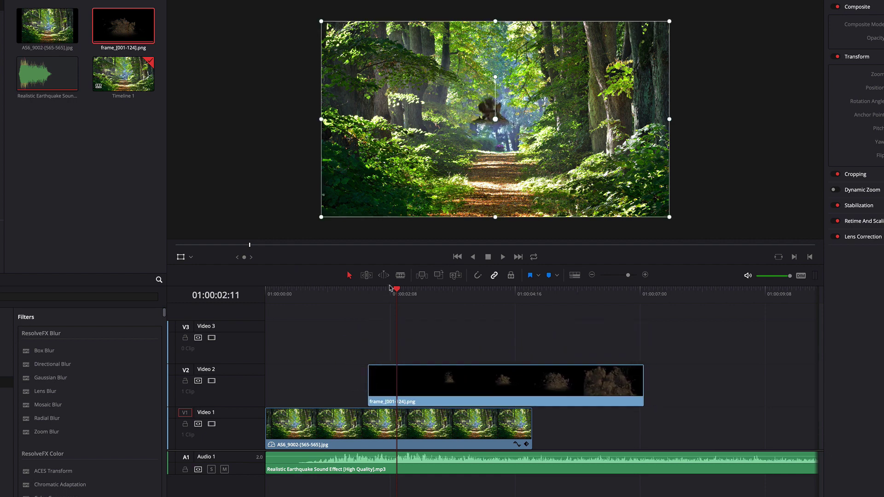
{"action": "mouse_move", "coordinate": [396, 291]}
{"action": "left_mouse_down"}
{"action": "mouse_move", "coordinate": [373, 295]}
{"action": "mouse_move", "coordinate": [405, 292]}
{"action": "mouse_move", "coordinate": [367, 293]}
{"action": "mouse_move", "coordinate": [396, 293]}
{"action": "left_mouse_up"}
Step: Nudge the dust-burst clip slightly earlier and play back to check the burst timing
{"action": "left_click", "coordinate": [416, 380]}
{"action": "left_click_drag", "start_coordinate": [417, 380], "coordinate": [410, 380]}
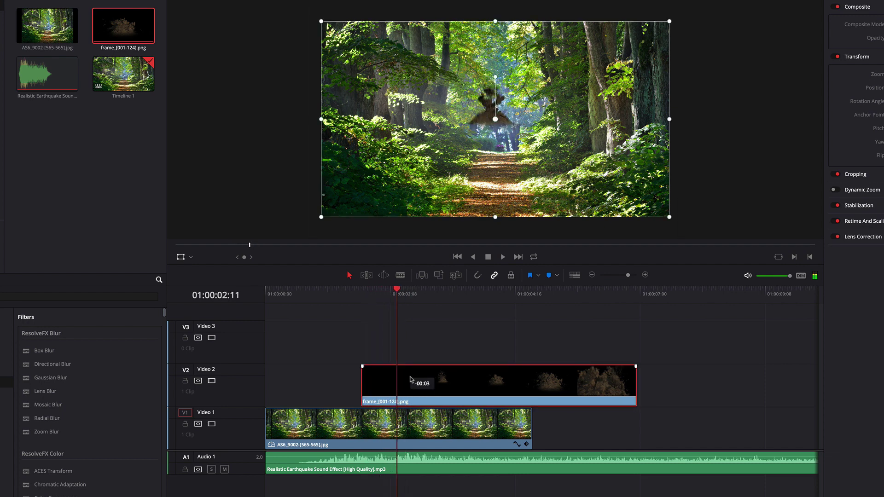
{"action": "left_click_drag", "start_coordinate": [400, 293], "coordinate": [359, 292]}
{"action": "key", "text": "space"}
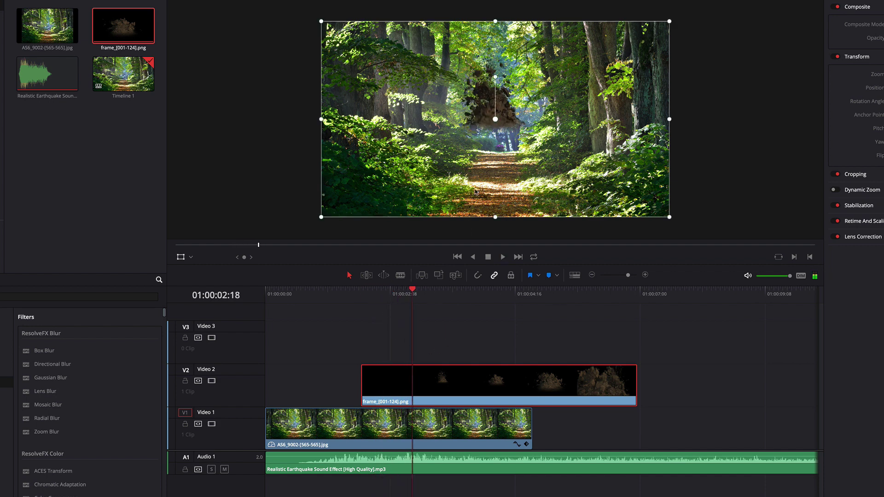
Step: Move the dust burst down onto the path, extend the forest clip one second, and trim the burst to match
{"action": "left_click_drag", "start_coordinate": [488, 155], "coordinate": [491, 182]}
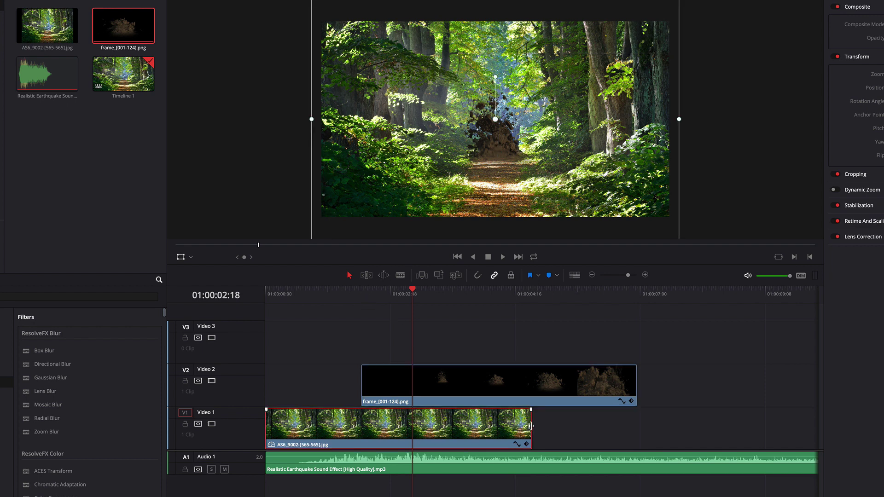
{"action": "left_click_drag", "start_coordinate": [531, 427], "coordinate": [594, 428]}
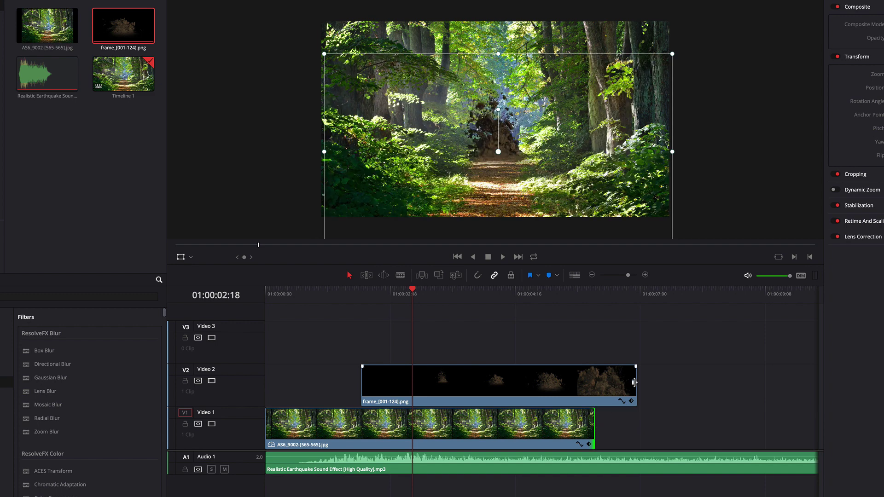
{"action": "left_click_drag", "start_coordinate": [634, 382], "coordinate": [593, 382]}
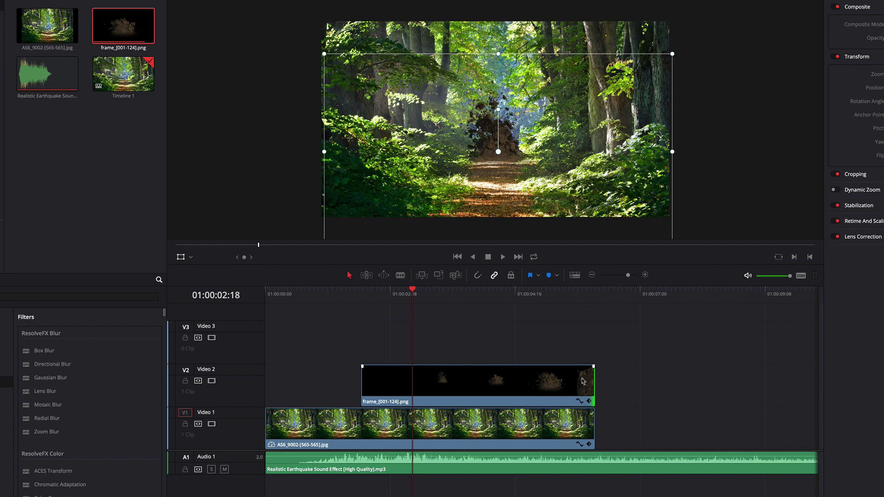
Step: Play the sequence from the start, hide the transform handles, and step back to an earlier burst frame
{"action": "left_click", "coordinate": [277, 294]}
{"action": "key", "text": "space"}
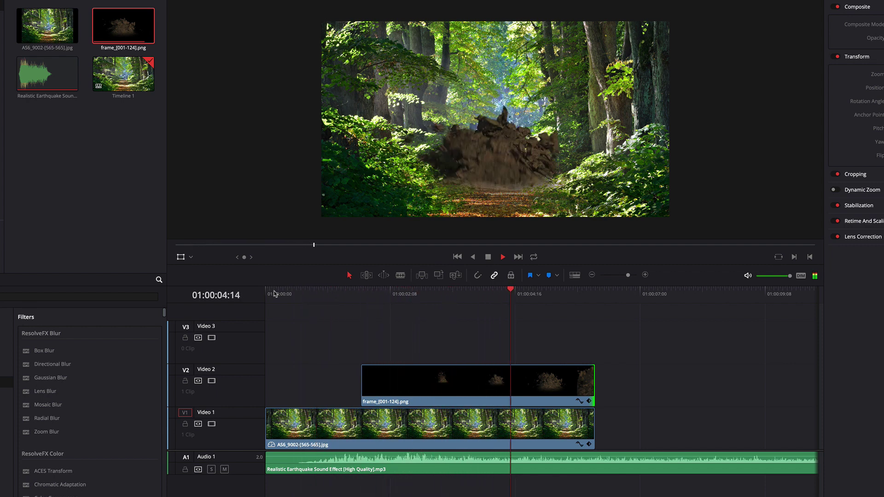
{"action": "key", "text": "space"}
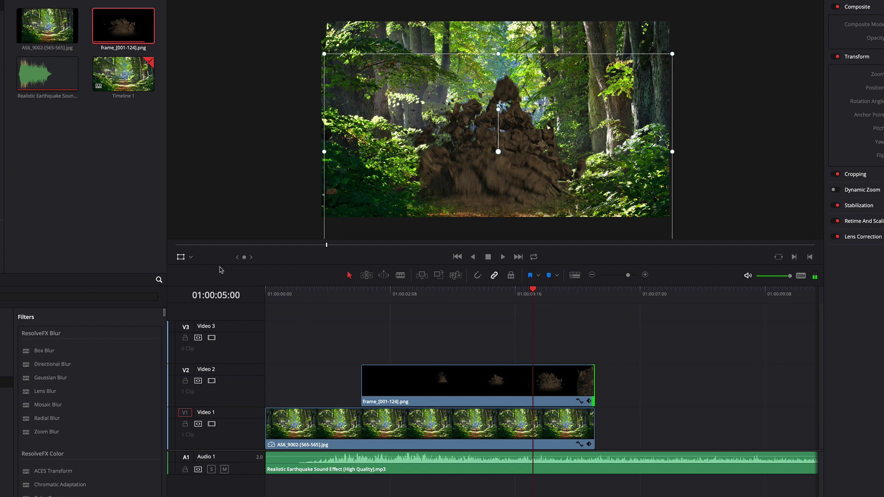
{"action": "left_click", "coordinate": [181, 257]}
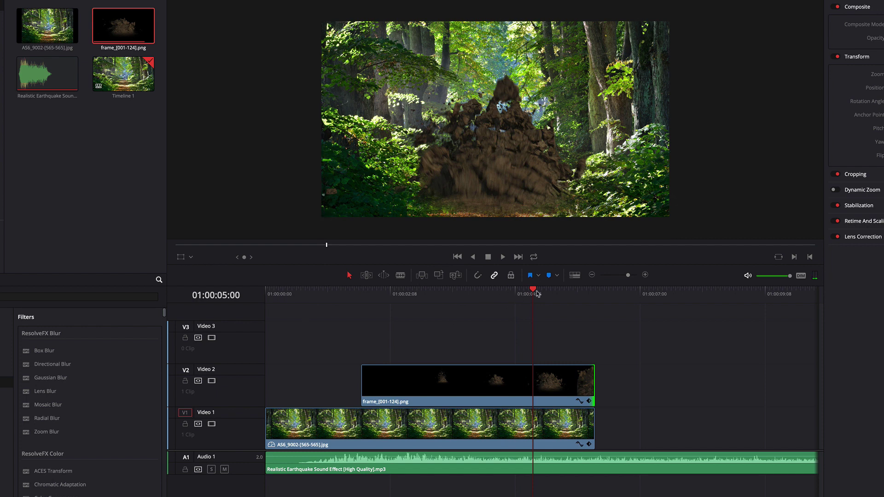
{"action": "left_click_drag", "start_coordinate": [534, 292], "coordinate": [433, 306]}
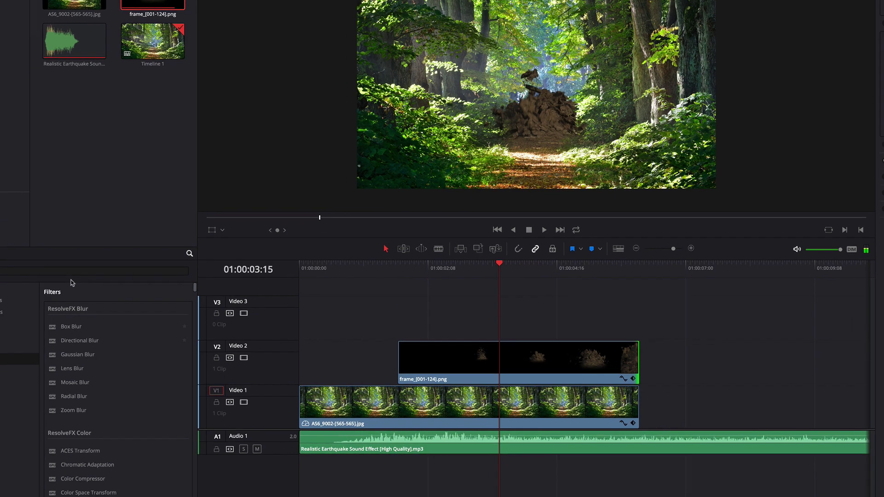
Step: Place a Toolbox Adjustment Clip on Video 3 and extend it to end with the forest and dust-burst clips
{"action": "left_click", "coordinate": [9, 295]}
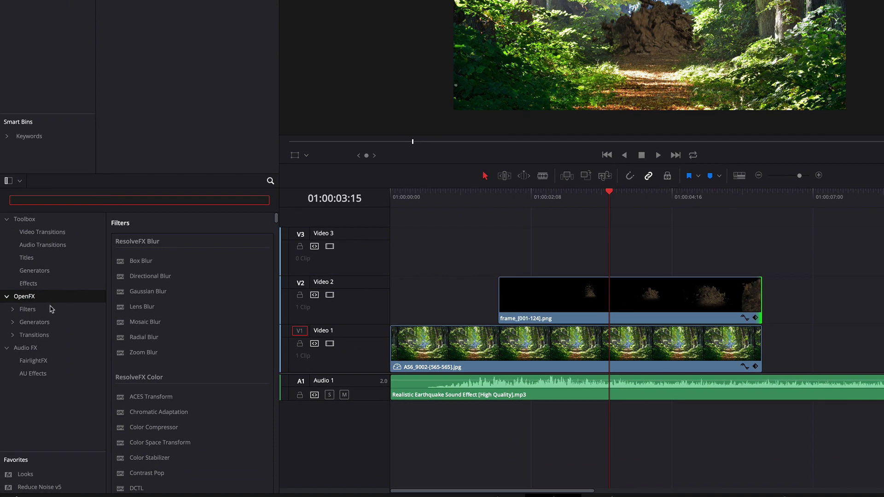
{"action": "left_click", "coordinate": [32, 287]}
{"action": "left_click_drag", "start_coordinate": [157, 248], "coordinate": [387, 262]}
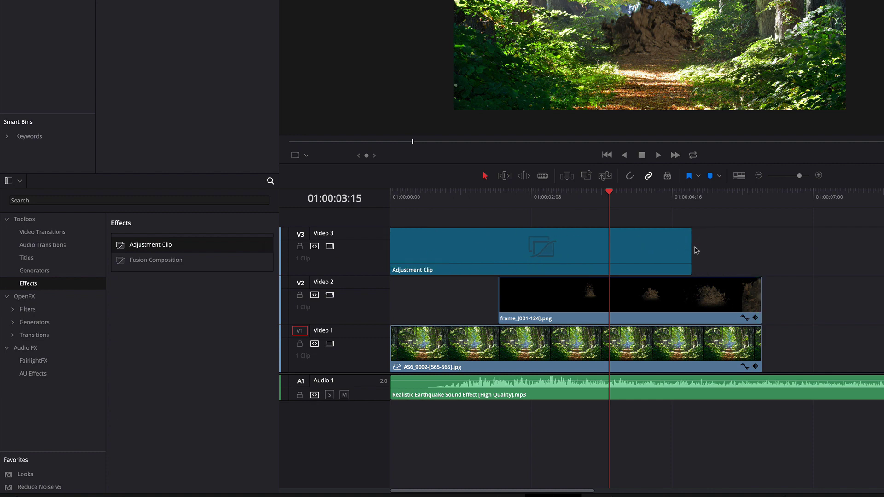
{"action": "left_click_drag", "start_coordinate": [692, 247], "coordinate": [761, 253]}
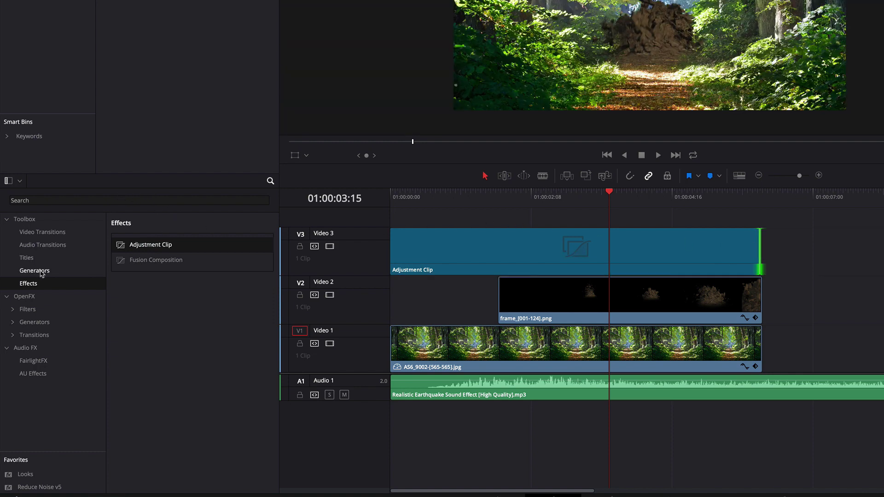
{"action": "left_click", "coordinate": [39, 297]}
Step: Search the OpenFX filters for 'came' and apply Camera Shake to the Adjustment Clip
{"action": "left_click", "coordinate": [107, 201]}
{"action": "type", "text": "came"}
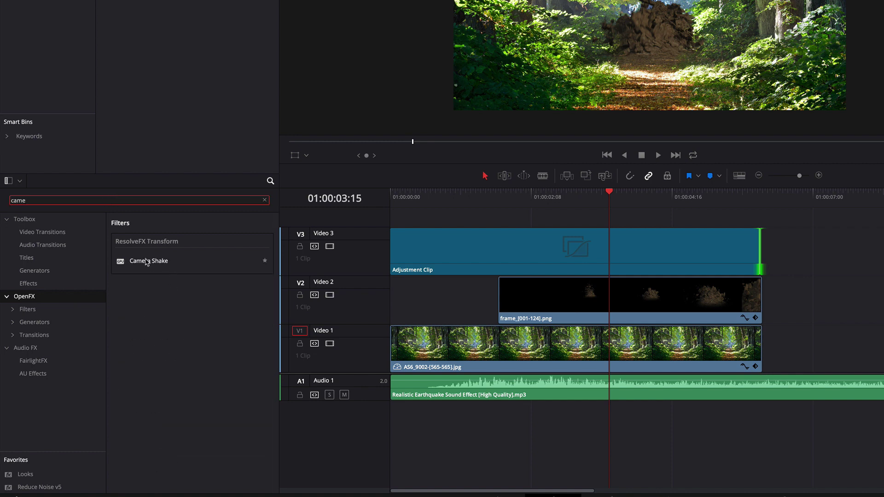
{"action": "left_click_drag", "start_coordinate": [148, 261], "coordinate": [442, 252]}
Step: Play the shaking preview from the timeline start, then return to a frame before the burst
{"action": "left_click", "coordinate": [406, 199]}
{"action": "key", "text": "space"}
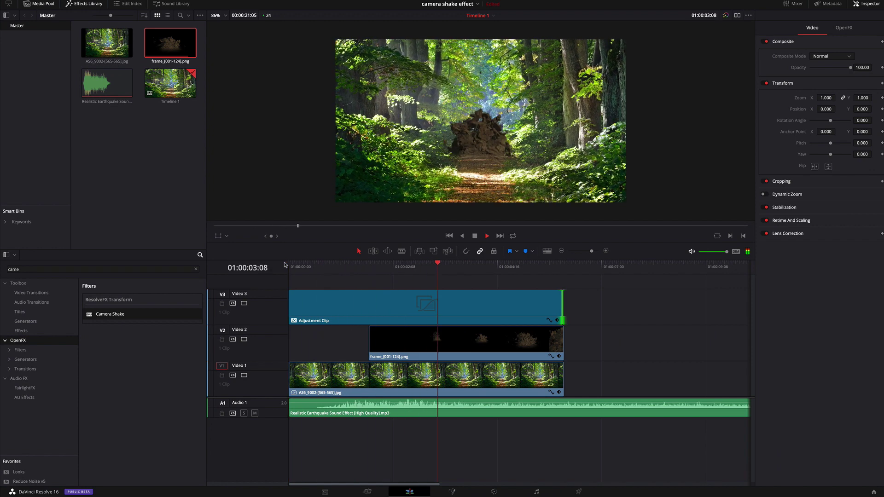
{"action": "key", "text": "space"}
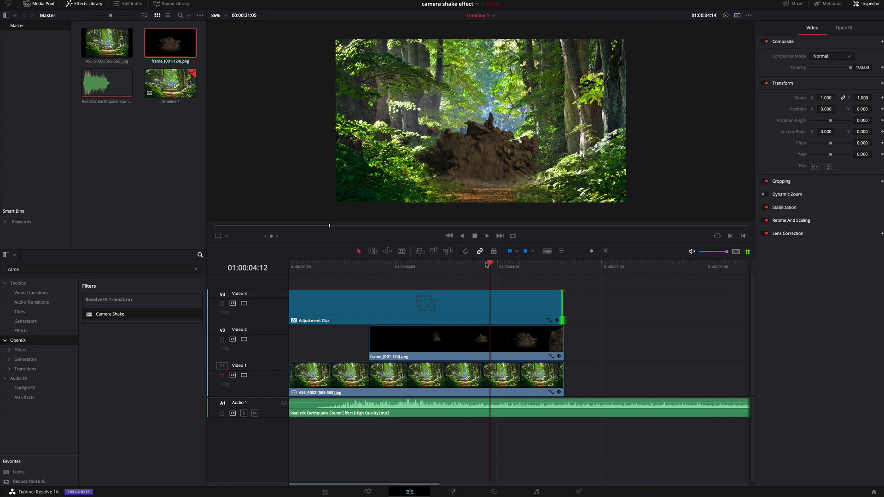
{"action": "left_click_drag", "start_coordinate": [408, 268], "coordinate": [285, 273]}
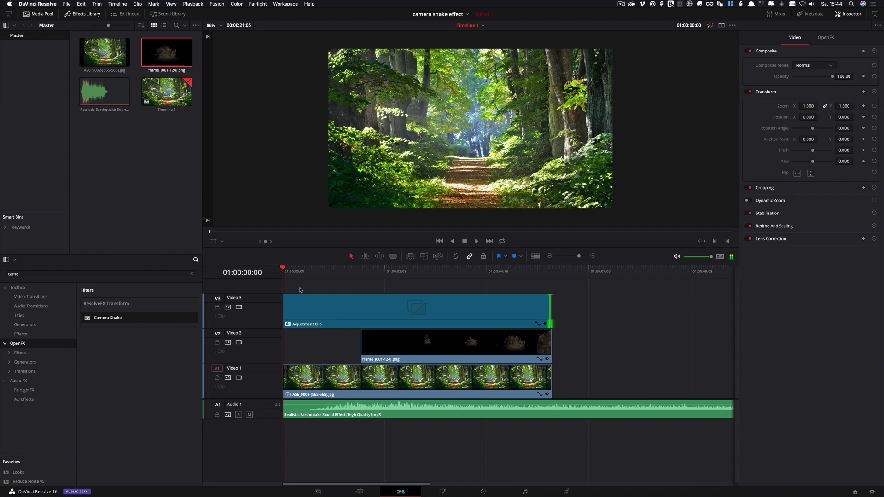
Step: Set the Adjustment Clip's Camera Shake Speed Scale to 0.000 and check the shake in playback
{"action": "left_click", "coordinate": [316, 314]}
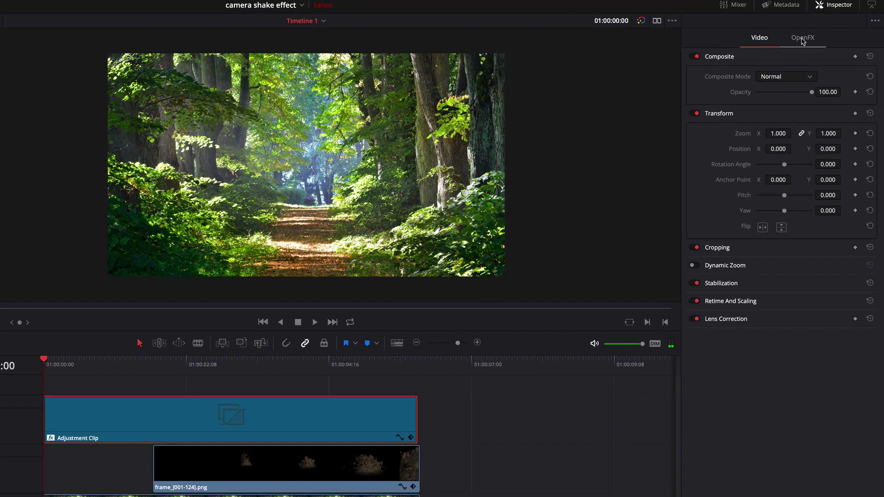
{"action": "left_click", "coordinate": [803, 39]}
{"action": "left_click_drag", "start_coordinate": [789, 94], "coordinate": [749, 95]}
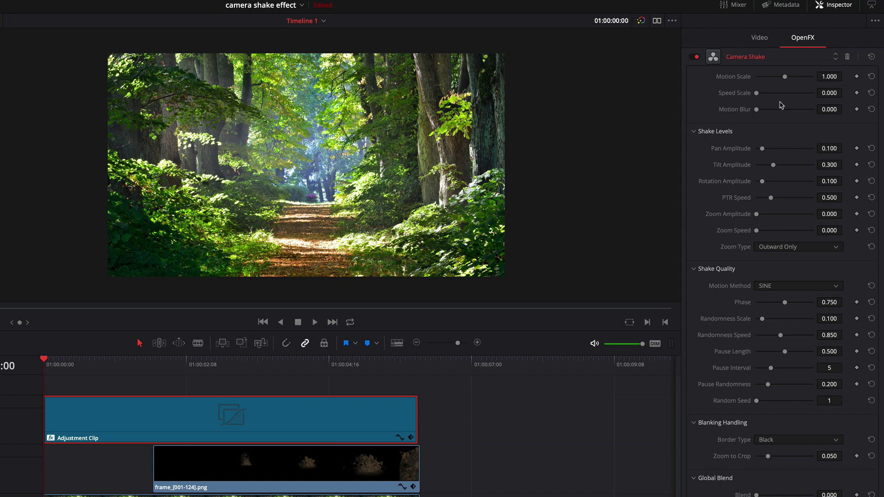
{"action": "key", "text": "space"}
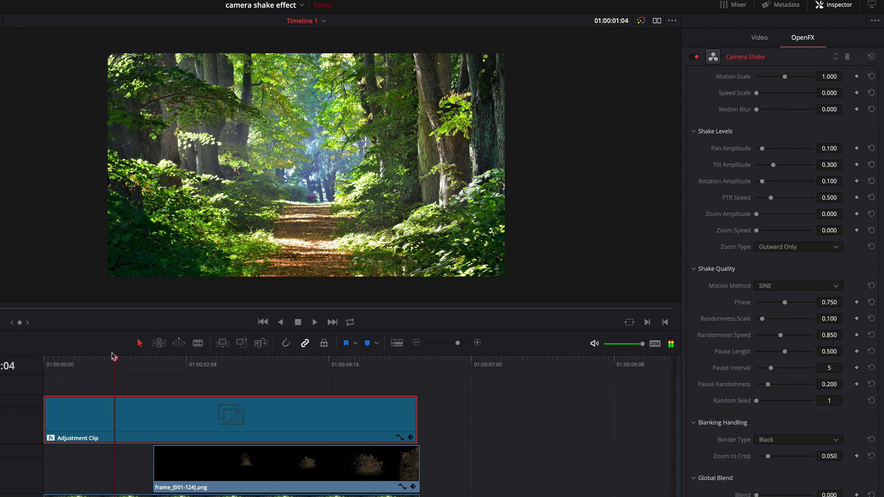
{"action": "left_click_drag", "start_coordinate": [115, 362], "coordinate": [110, 362]}
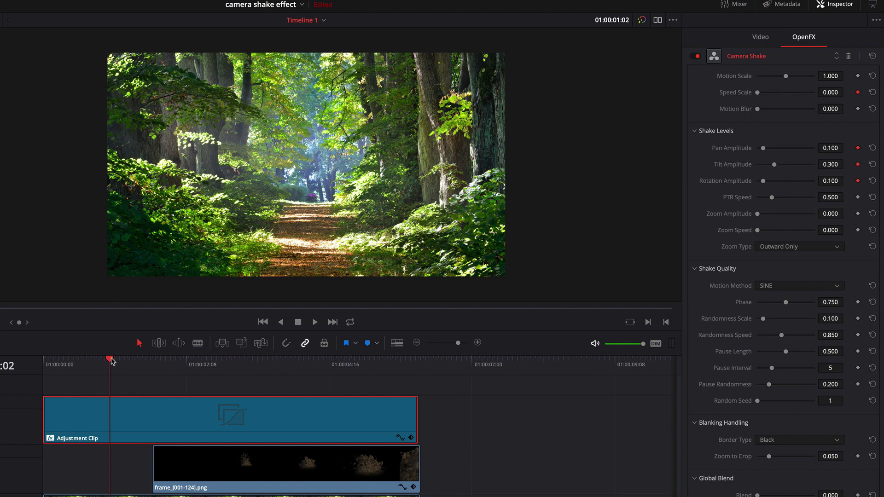
Step: At the explosion frame, raise Speed Scale to 1.763, Pan 0.661, Tilt 0.780, and Zoom to Crop 0.161
{"action": "left_click_drag", "start_coordinate": [111, 361], "coordinate": [403, 362]}
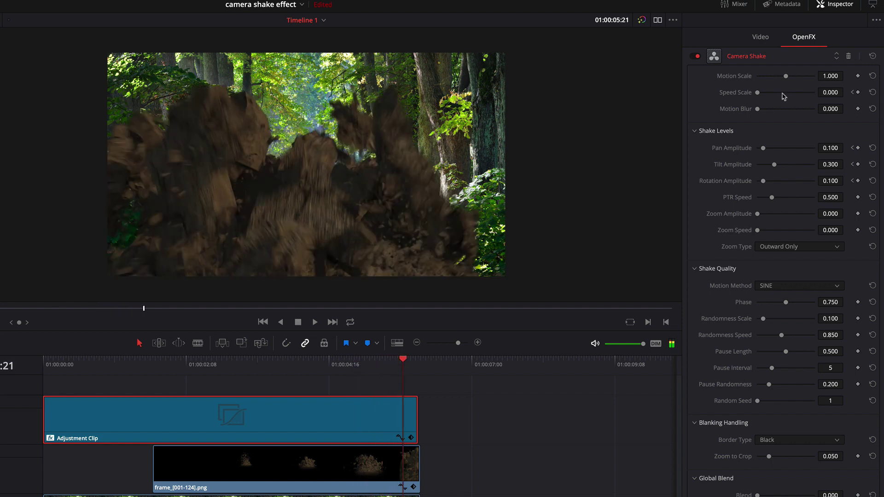
{"action": "left_click_drag", "start_coordinate": [764, 94], "coordinate": [808, 92]}
{"action": "left_click_drag", "start_coordinate": [766, 149], "coordinate": [795, 148]}
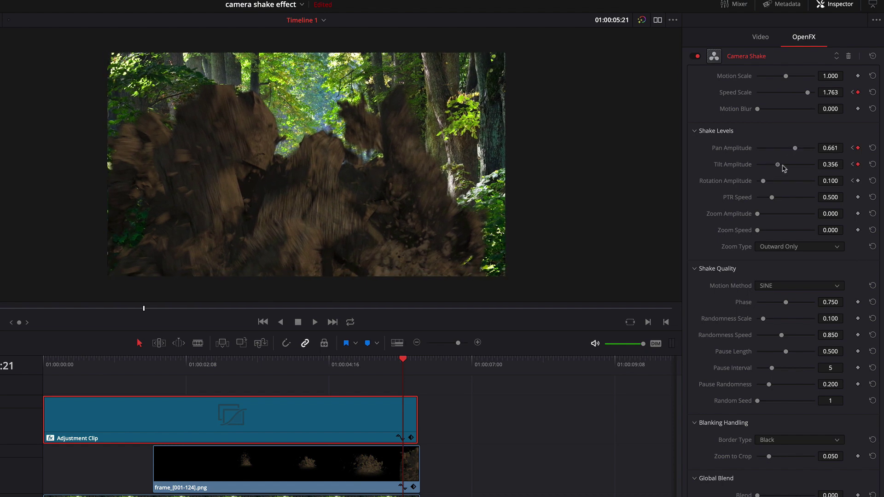
{"action": "left_click_drag", "start_coordinate": [783, 165], "coordinate": [791, 183]}
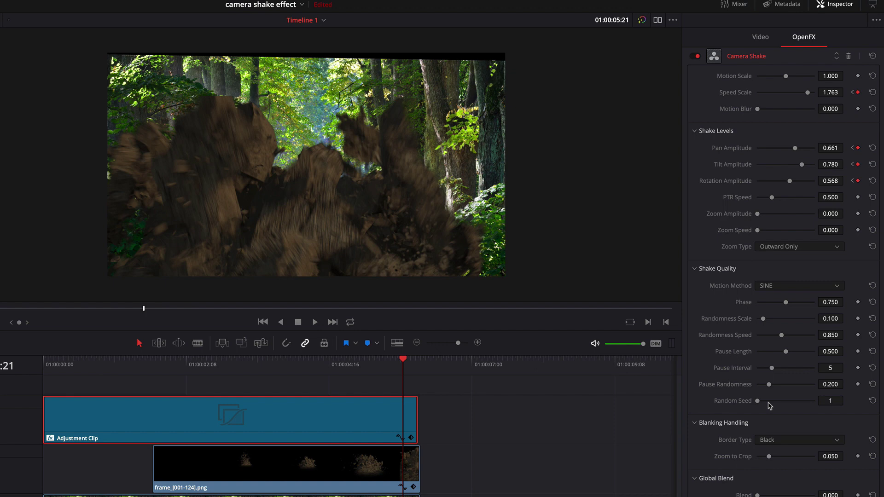
{"action": "left_click_drag", "start_coordinate": [776, 462], "coordinate": [795, 461]}
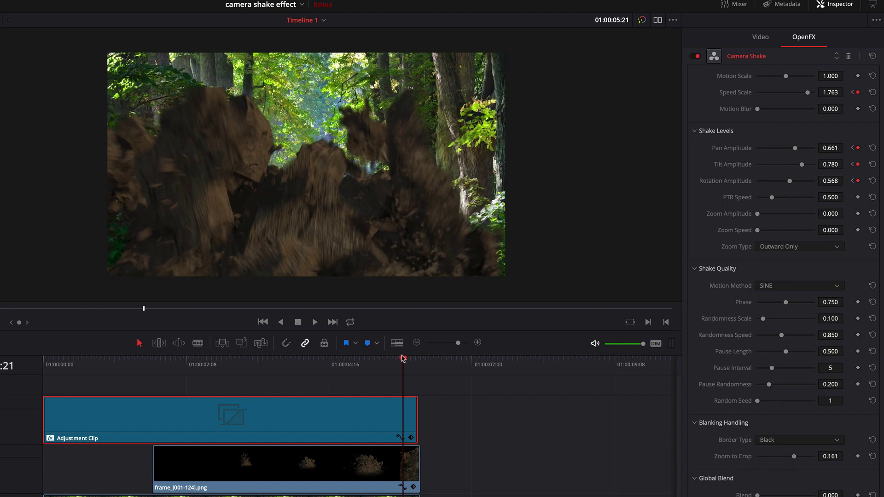
{"action": "left_click_drag", "start_coordinate": [403, 358], "coordinate": [46, 388]}
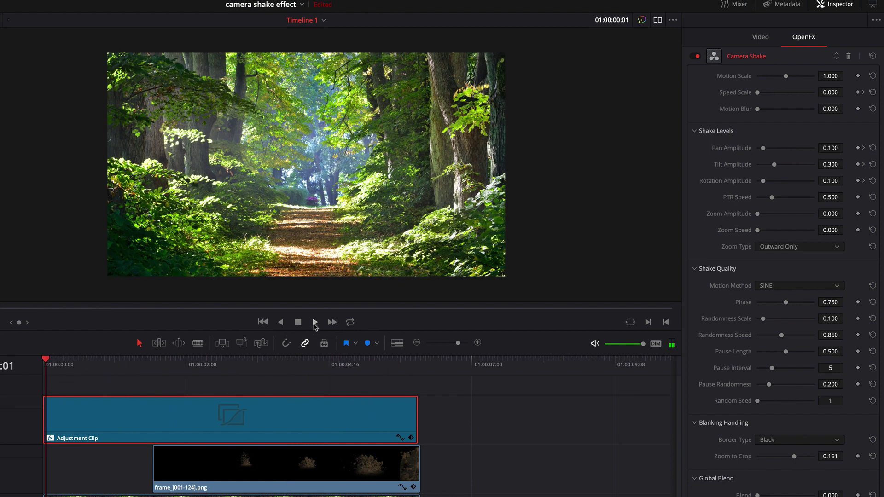
{"action": "left_click", "coordinate": [315, 324]}
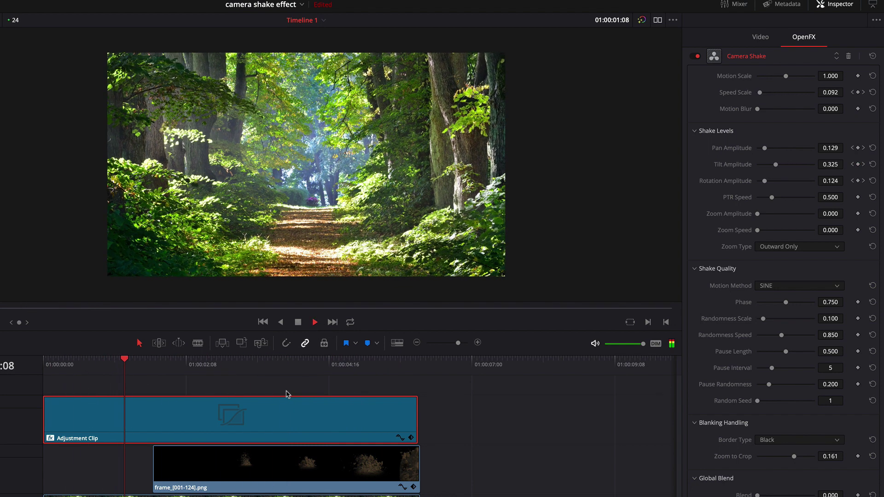